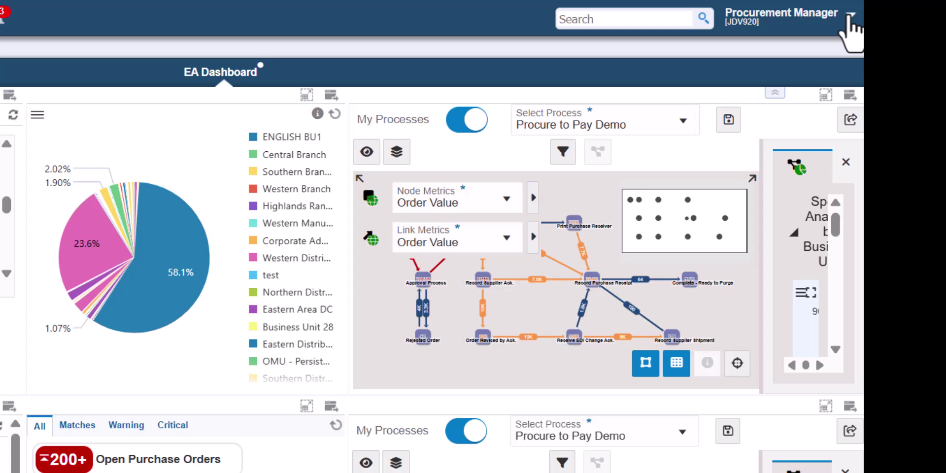
Open the Composed Pages editor and start a new page with the (Create) option.
{"action": "left_click", "coordinate": [850, 16]}
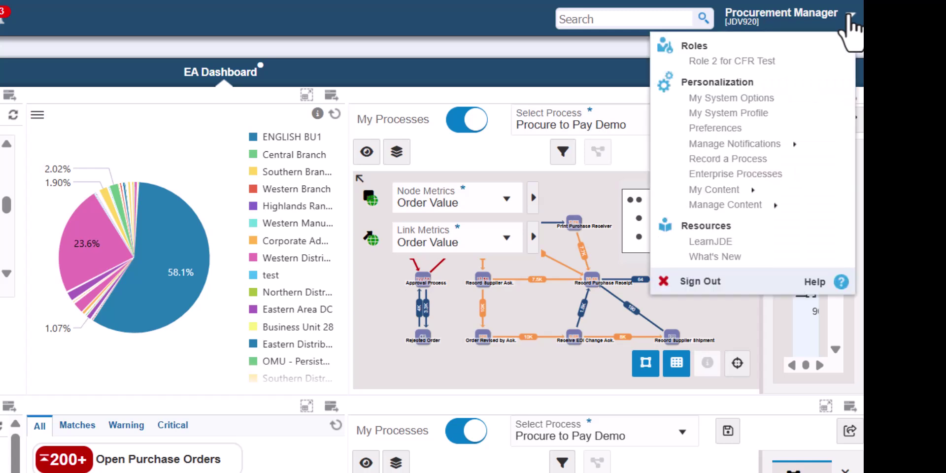
{"action": "left_click", "coordinate": [736, 207]}
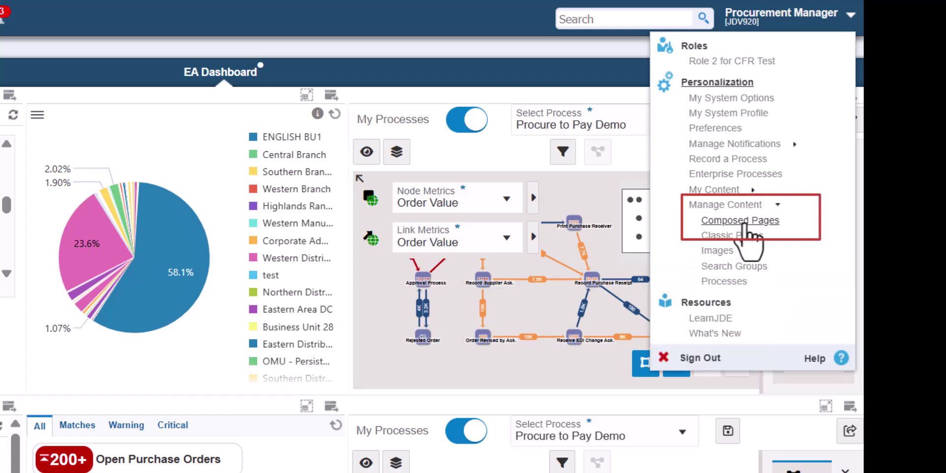
{"action": "left_click", "coordinate": [744, 222]}
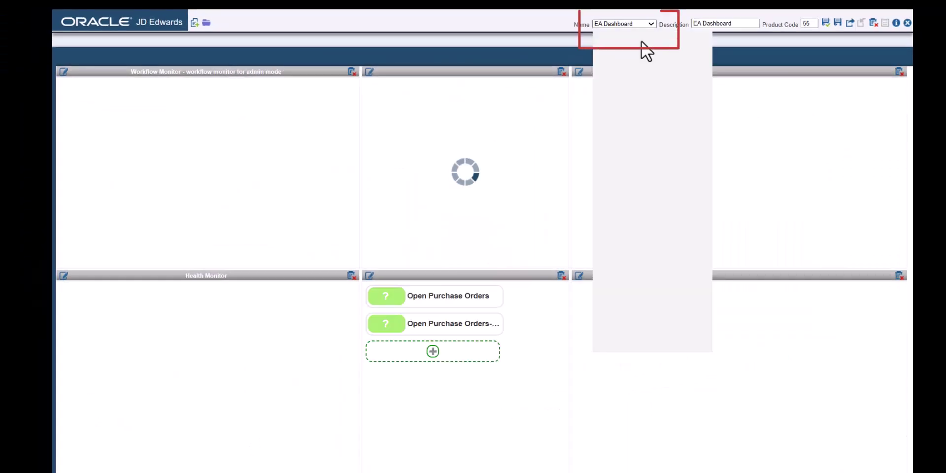
{"action": "left_click", "coordinate": [638, 45]}
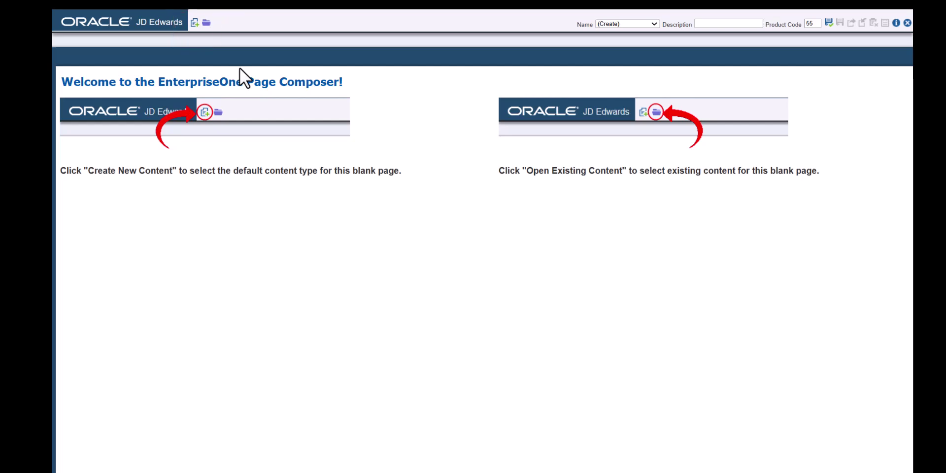
Create an Enterprise Process Pane named "Enterprise Process" as the first content of the blank page.
{"action": "left_click", "coordinate": [194, 25]}
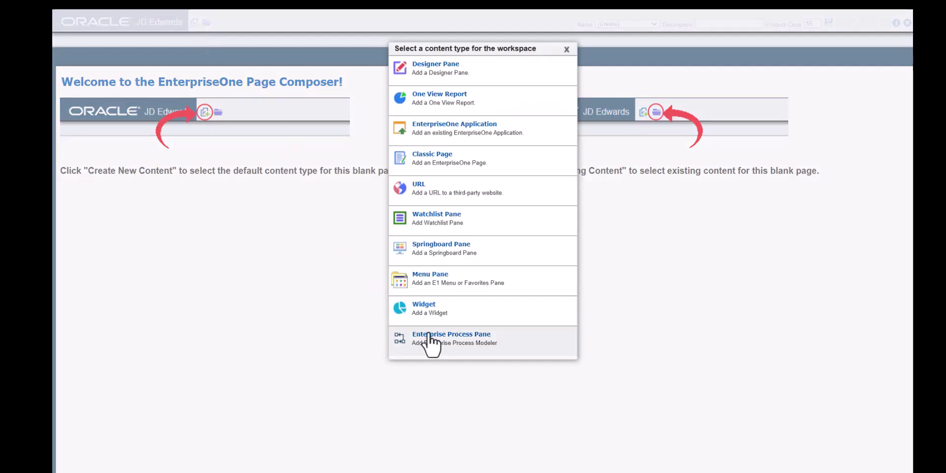
{"action": "left_click", "coordinate": [429, 340]}
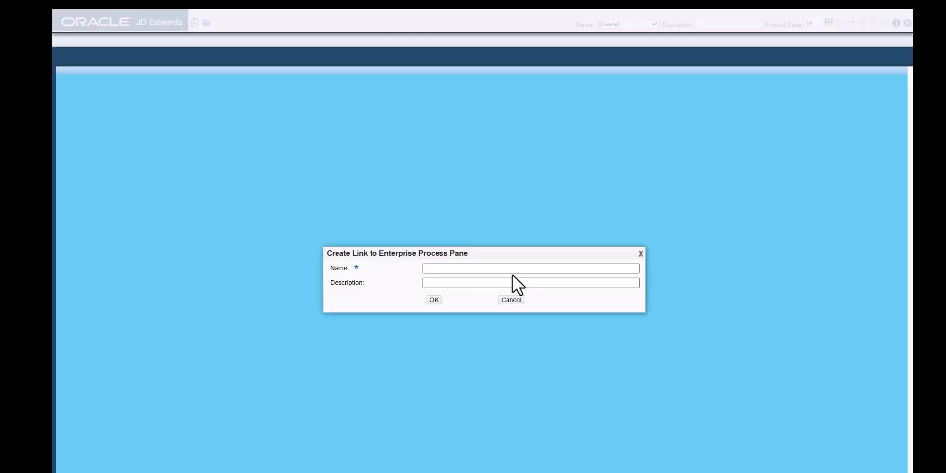
{"action": "left_click", "coordinate": [515, 272]}
{"action": "type", "text": "Enterprise Process"}
{"action": "left_click", "coordinate": [433, 299]}
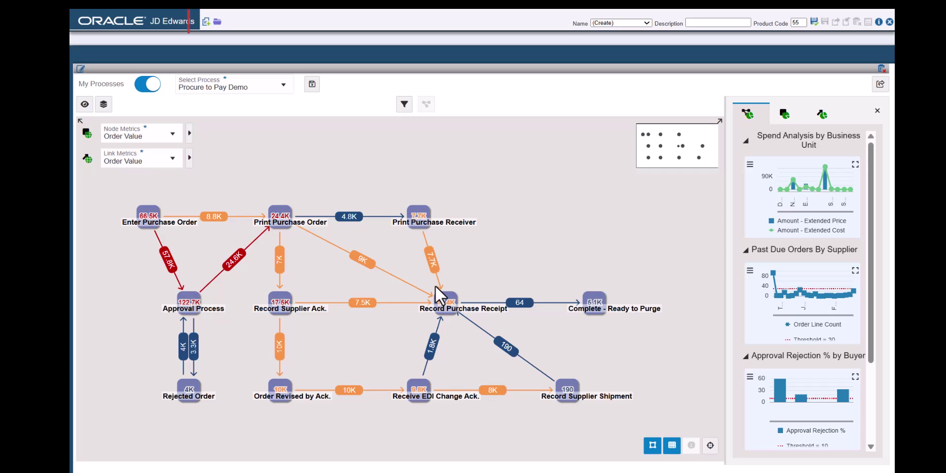
Add a second Enterprise Process Pane to the workspace below the existing process pane.
{"action": "left_click", "coordinate": [206, 23]}
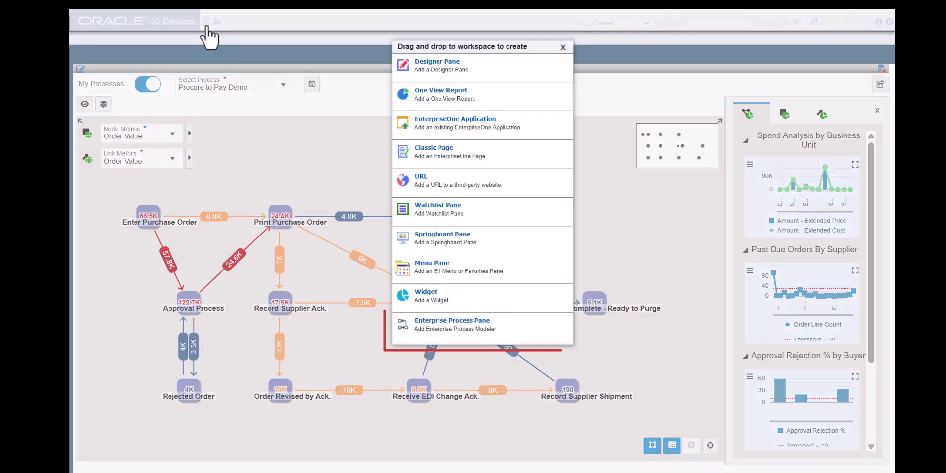
{"action": "left_click_drag", "start_coordinate": [442, 323], "coordinate": [426, 347]}
{"action": "left_click", "coordinate": [436, 287]}
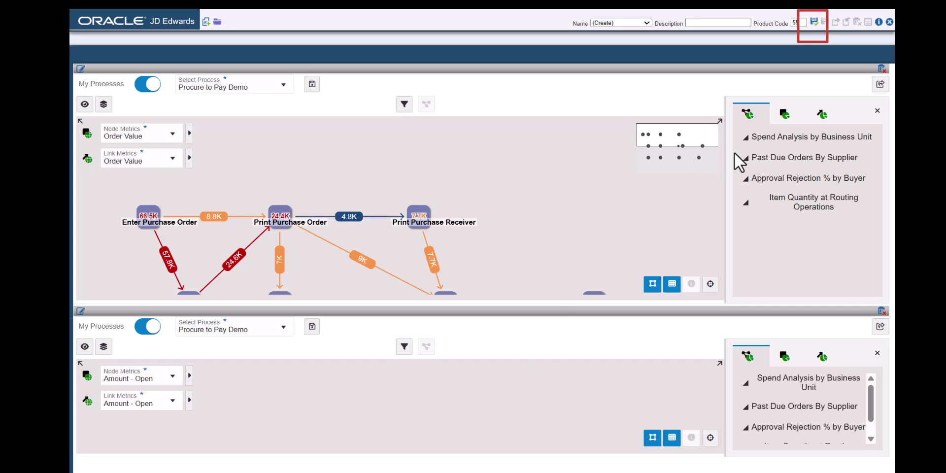
Save the new composed page under the name "EA Dashboard Demo".
{"action": "left_click", "coordinate": [813, 22]}
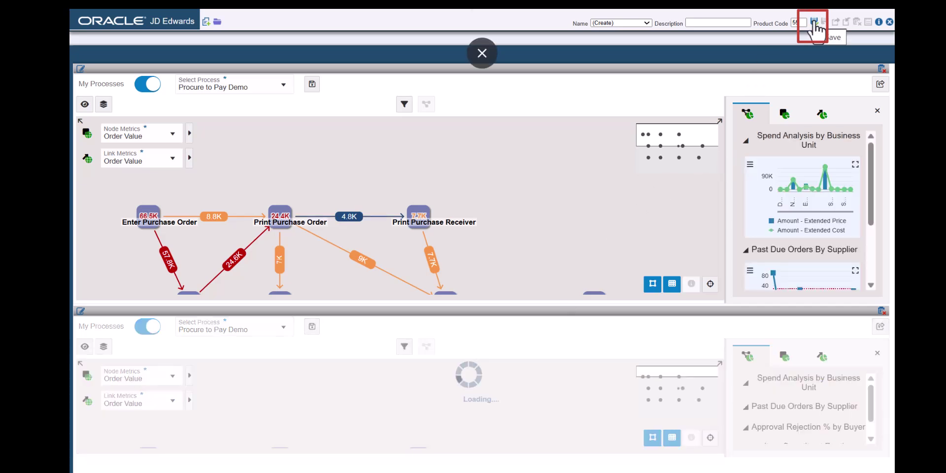
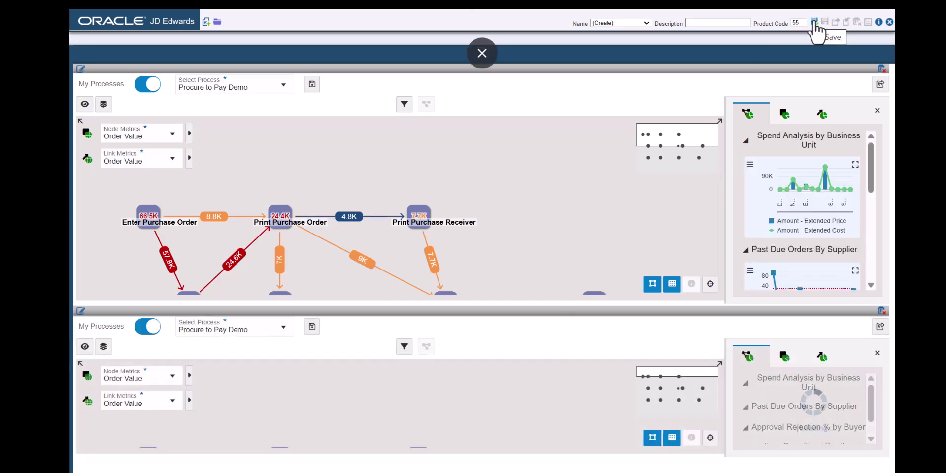
{"action": "left_click", "coordinate": [814, 23]}
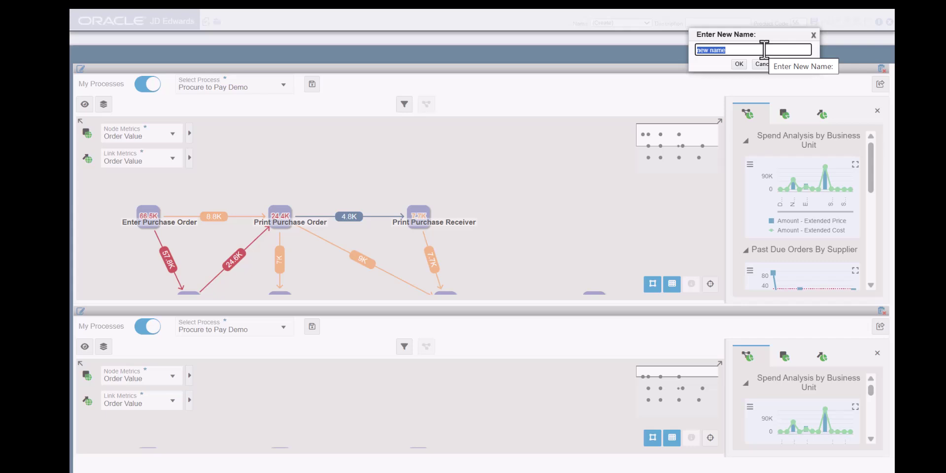
{"action": "type", "text": "EA"}
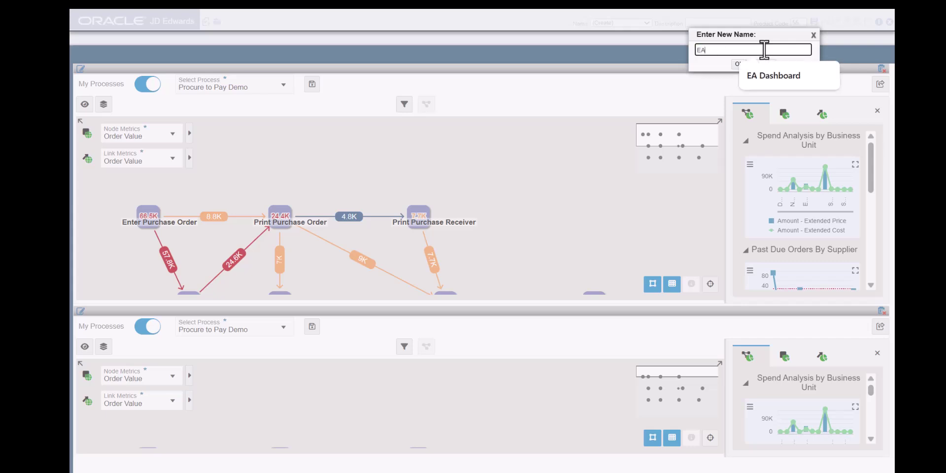
{"action": "type", "text": " Dashboard Demo"}
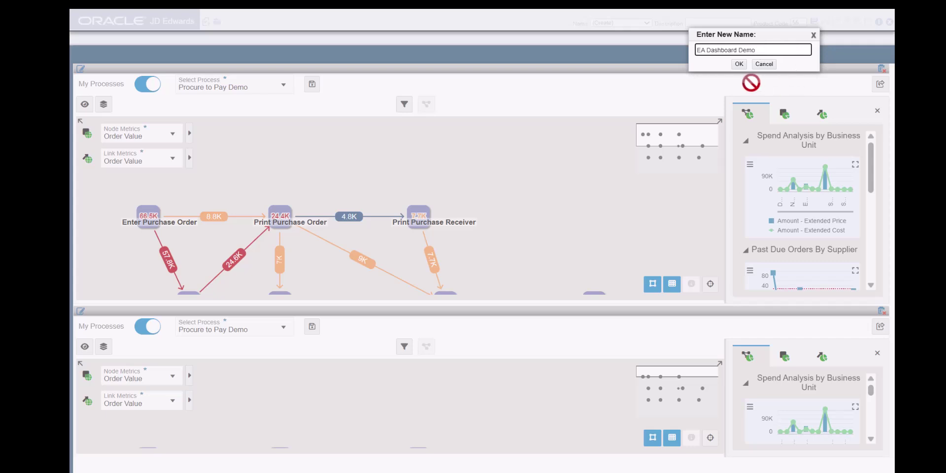
{"action": "left_click", "coordinate": [739, 66]}
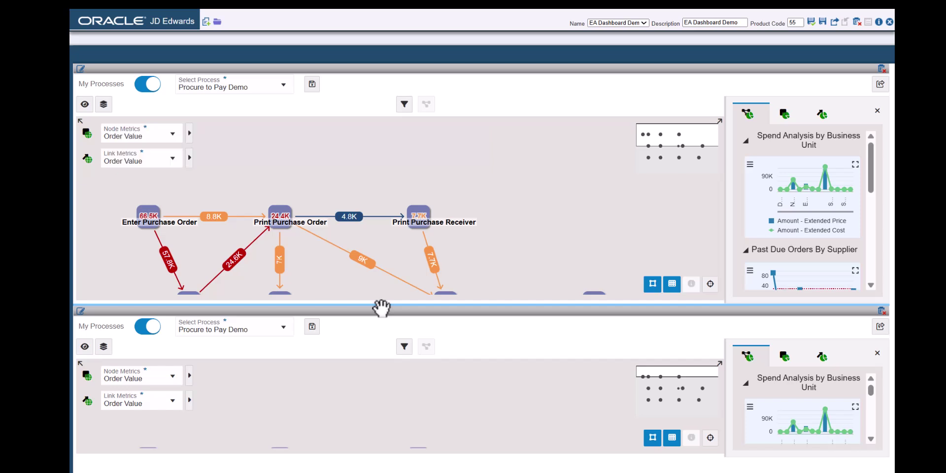
Add a Widget pane named "Purchase Orders by Business Unit" to the left of the upper process pane.
{"action": "left_click", "coordinate": [206, 22]}
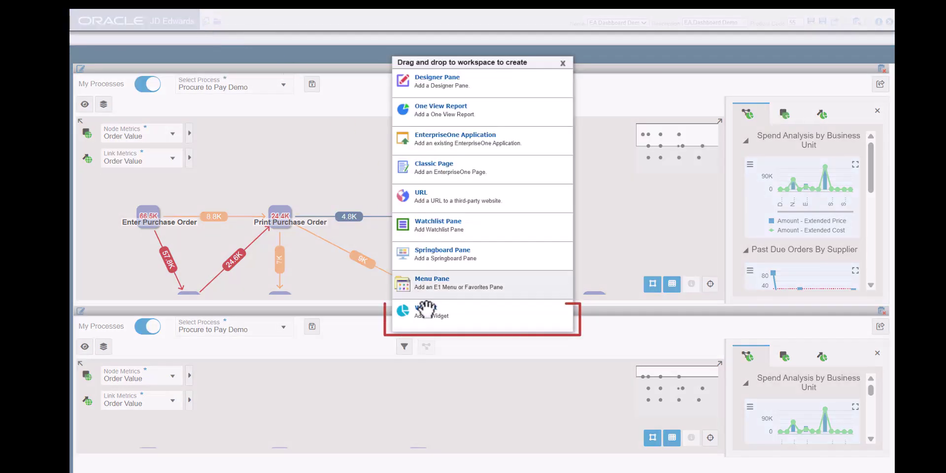
{"action": "left_click_drag", "start_coordinate": [432, 319], "coordinate": [292, 204]}
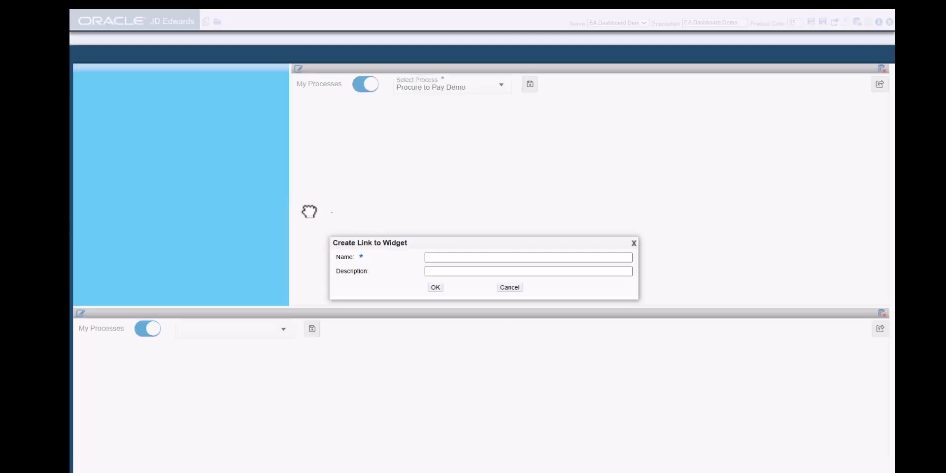
{"action": "type", "text": "Purchase Orders by Business Unit"}
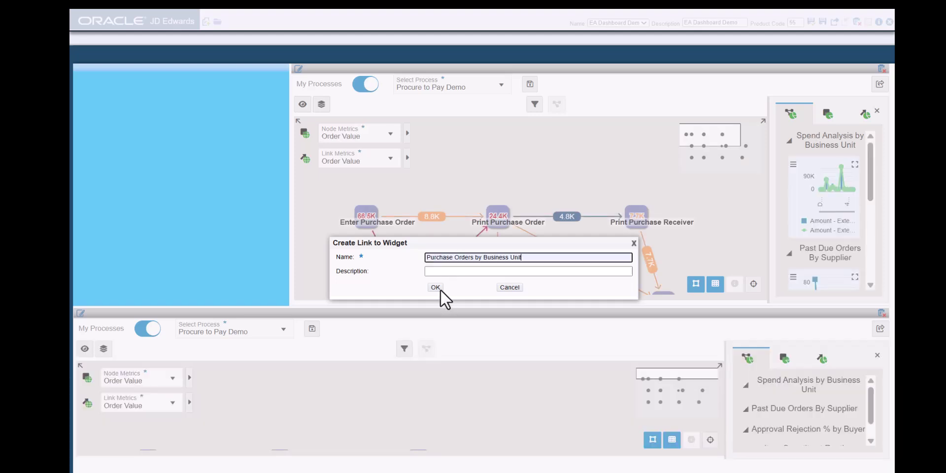
{"action": "left_click", "coordinate": [436, 287]}
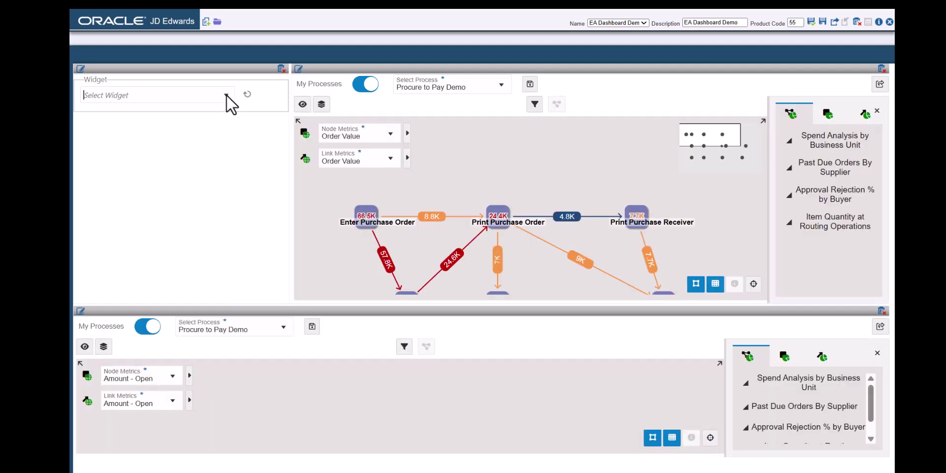
Assign the #POs By Business Unit chart to the widget pane, save the page and exit the editor.
{"action": "left_click", "coordinate": [226, 95]}
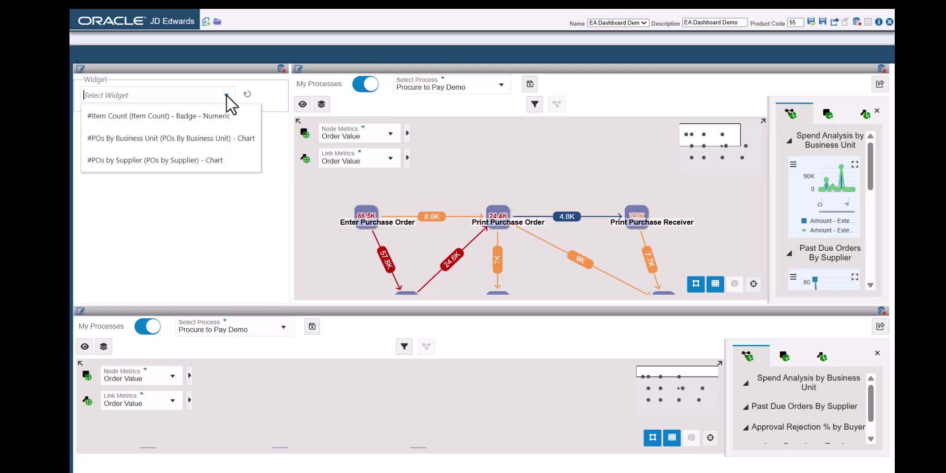
{"action": "left_click", "coordinate": [208, 142]}
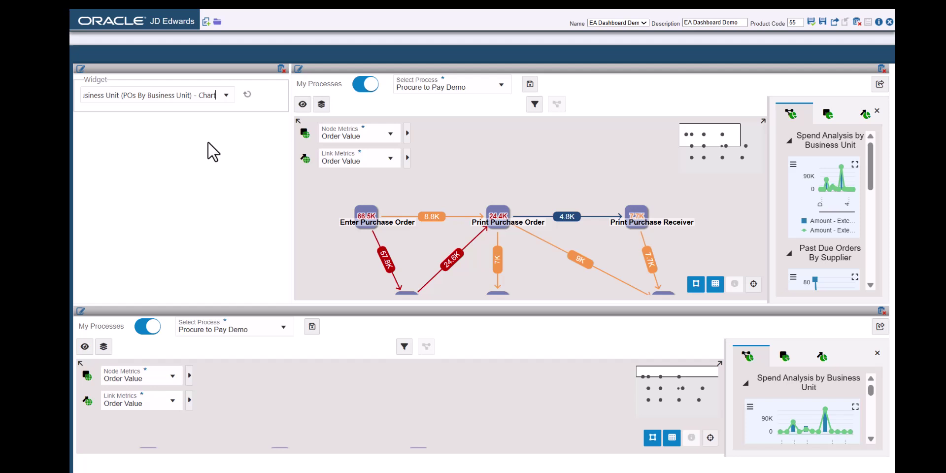
{"action": "left_click", "coordinate": [811, 23]}
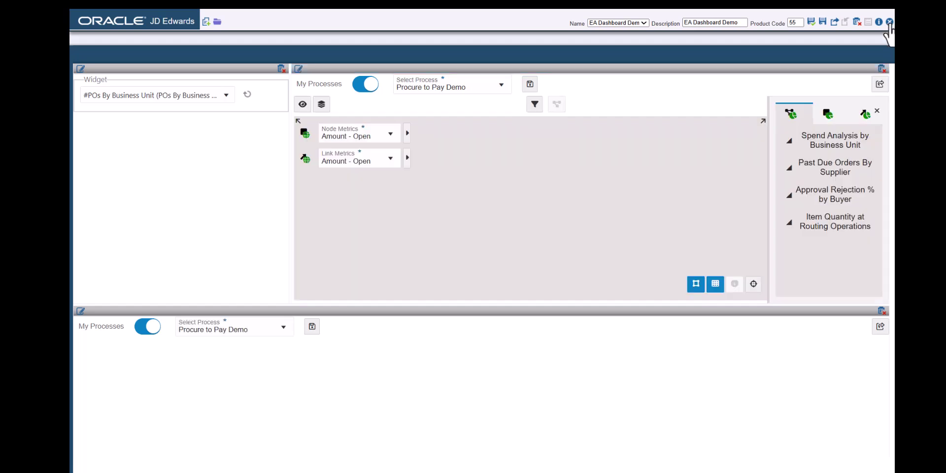
{"action": "left_click", "coordinate": [888, 22]}
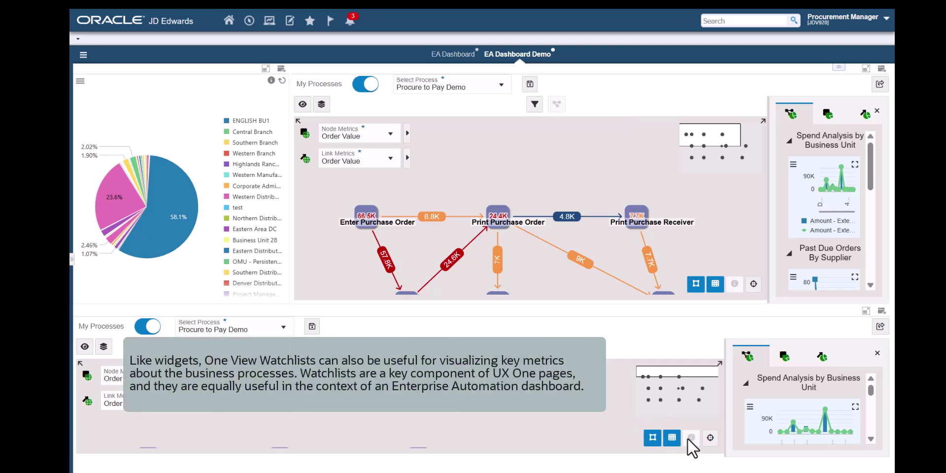
Fit the lower process diagram within its pane and reopen the EA Dashboard Demo page in the Composed Pages editor.
{"action": "left_click", "coordinate": [710, 438]}
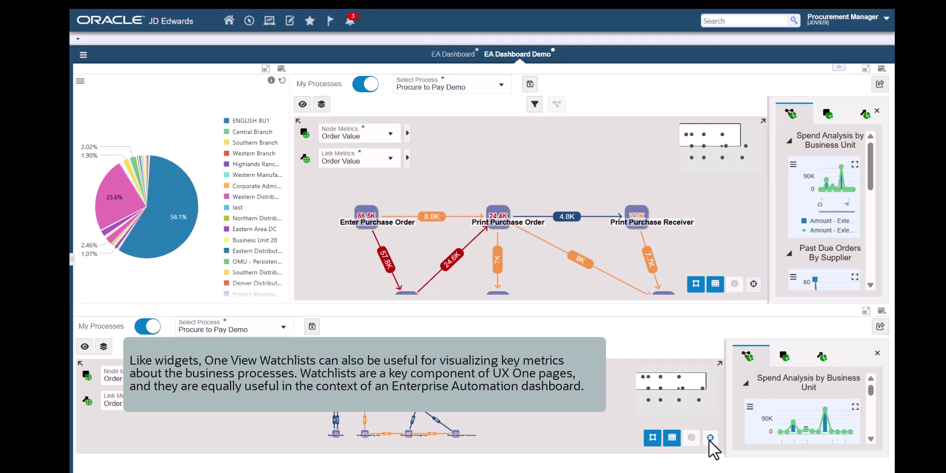
{"action": "left_click", "coordinate": [885, 19]}
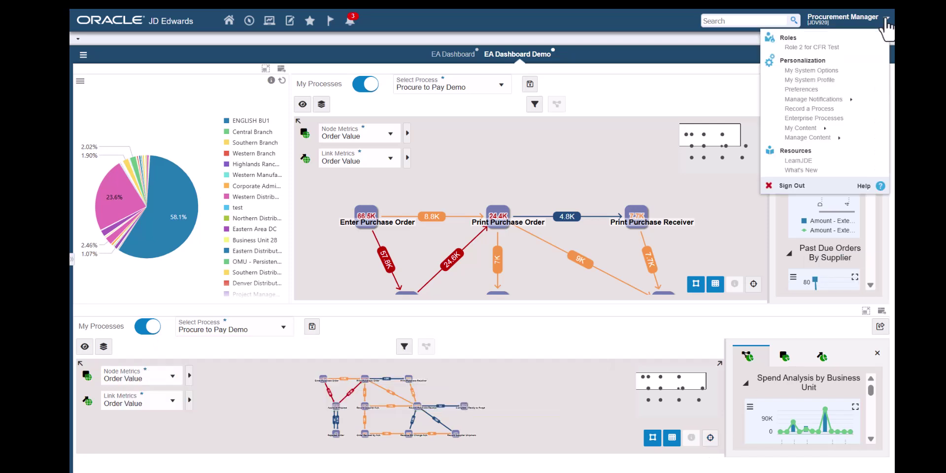
{"action": "left_click", "coordinate": [815, 138]}
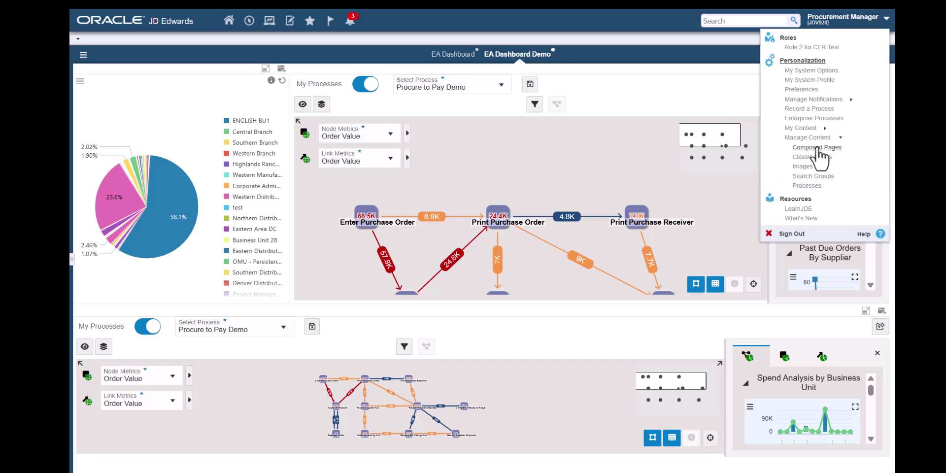
{"action": "left_click", "coordinate": [819, 148]}
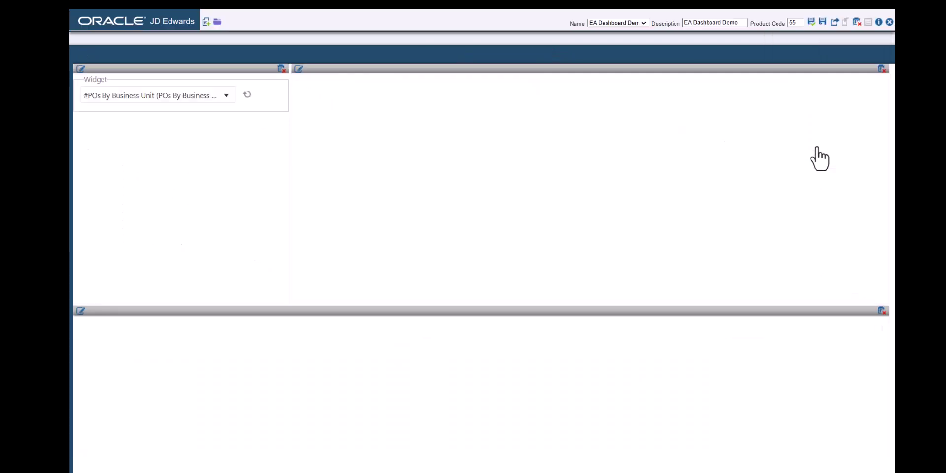
Add a Watchlist Pane named "Watchlists" with the Empty Watchlist option to the left of the lower process pane.
{"action": "left_click", "coordinate": [206, 22]}
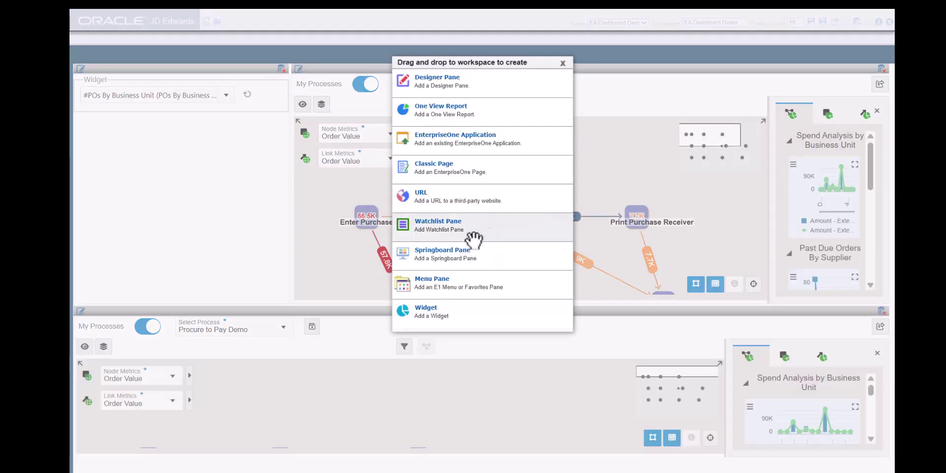
{"action": "left_click_drag", "start_coordinate": [474, 240], "coordinate": [289, 361]}
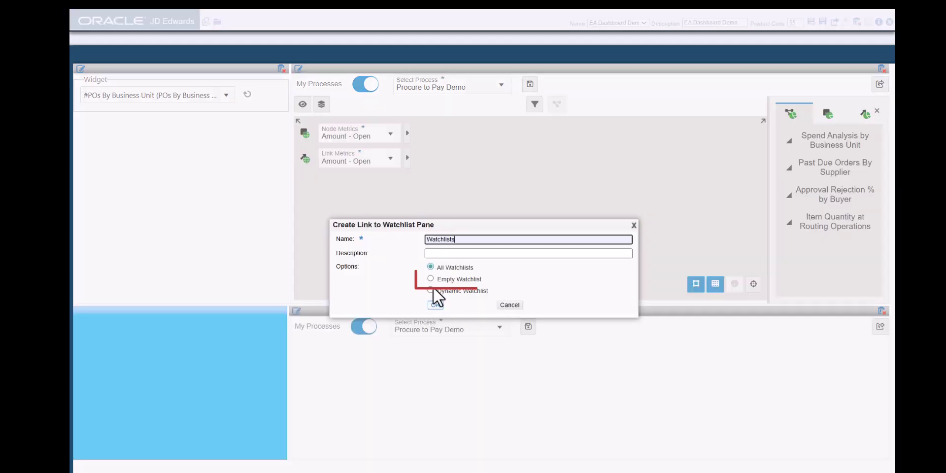
{"action": "left_click", "coordinate": [430, 279]}
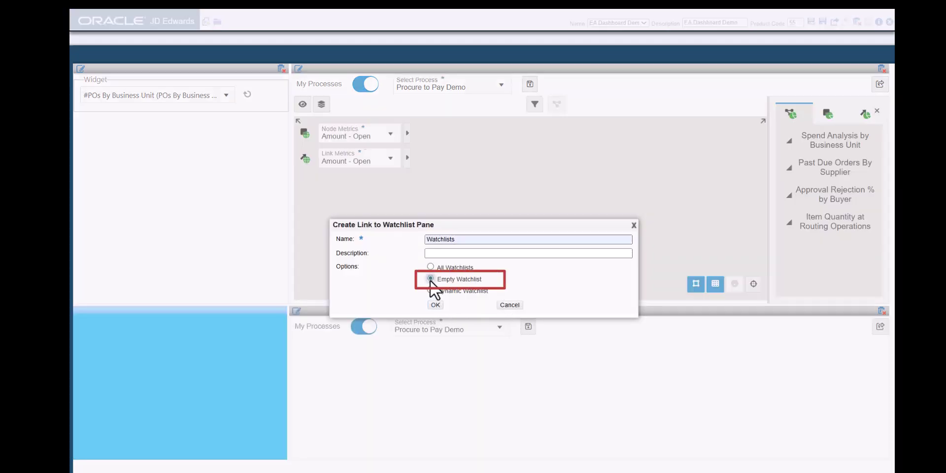
{"action": "left_click", "coordinate": [435, 305]}
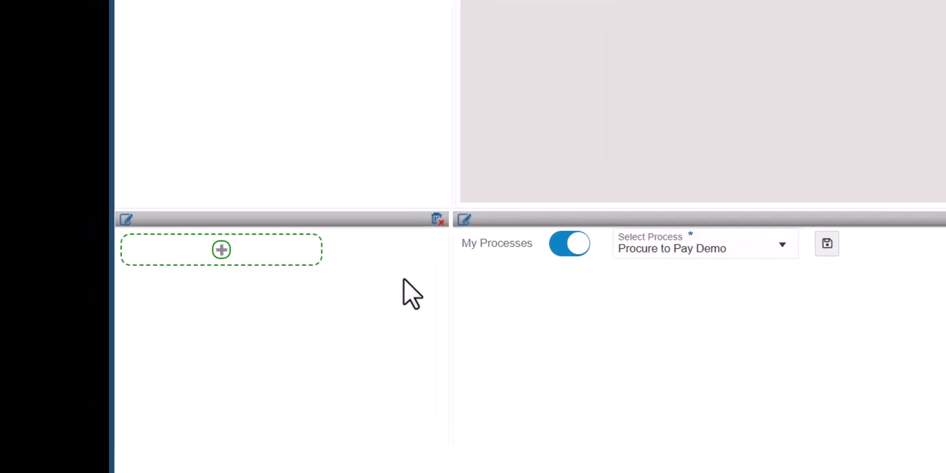
Add the Open Purchase Orders and Open Purchase Orders-Past Due watchlists to the empty watchlist pane.
{"action": "left_click", "coordinate": [227, 241]}
{"action": "type", "text": "Open Purchase"}
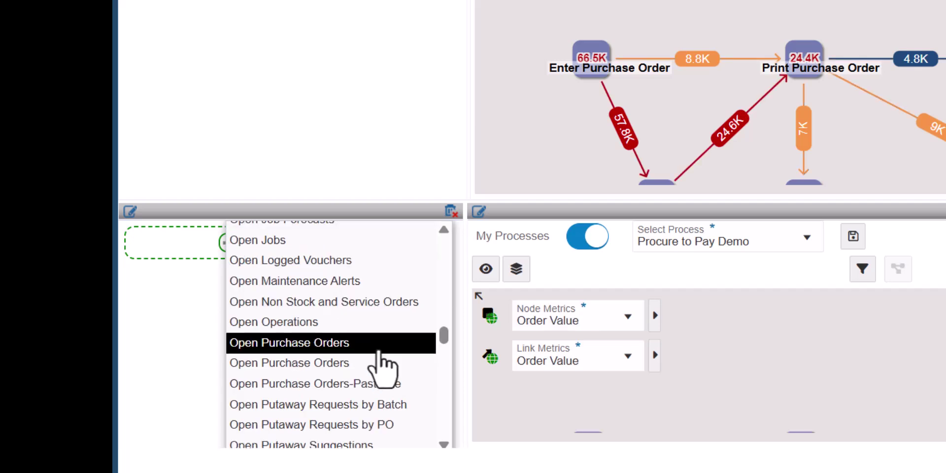
{"action": "left_click", "coordinate": [379, 350]}
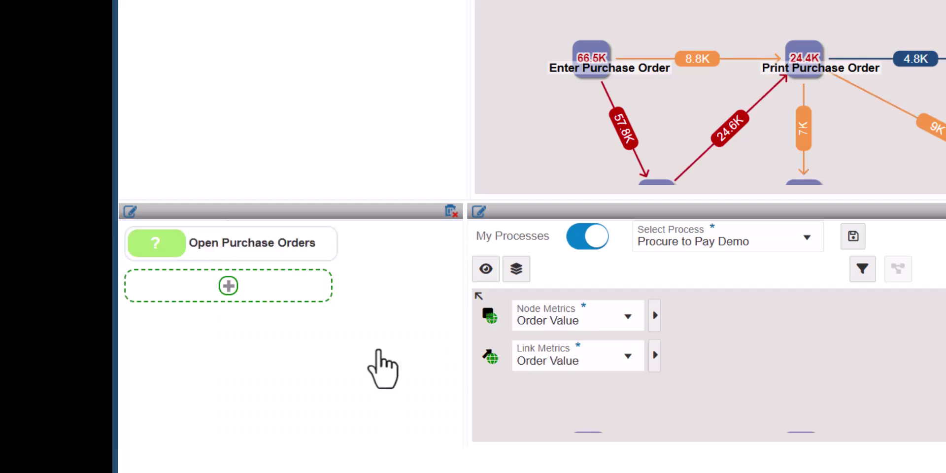
{"action": "left_click", "coordinate": [230, 288]}
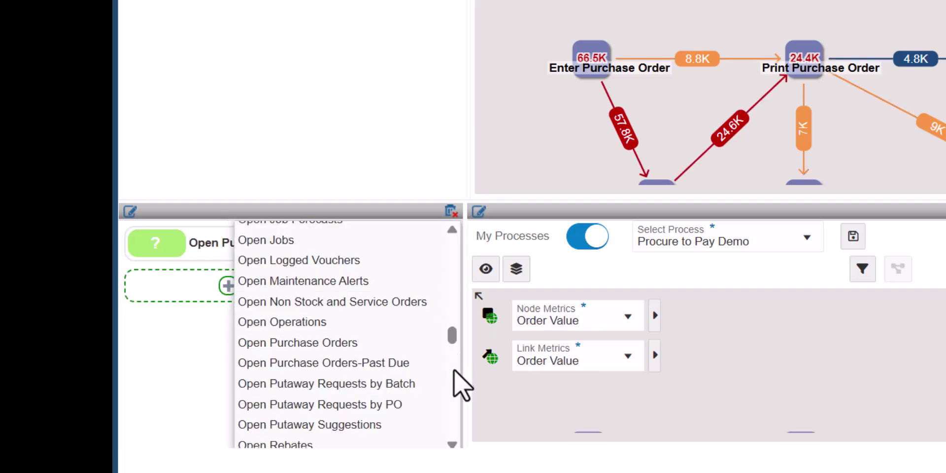
{"action": "left_click", "coordinate": [394, 362]}
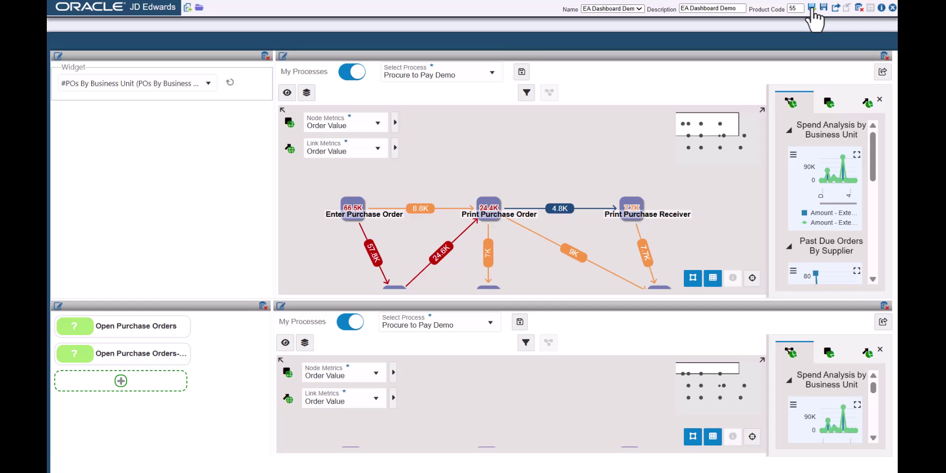
Save the page, exit the editor and raise the divider between the upper and lower rows of panes.
{"action": "left_click", "coordinate": [812, 12]}
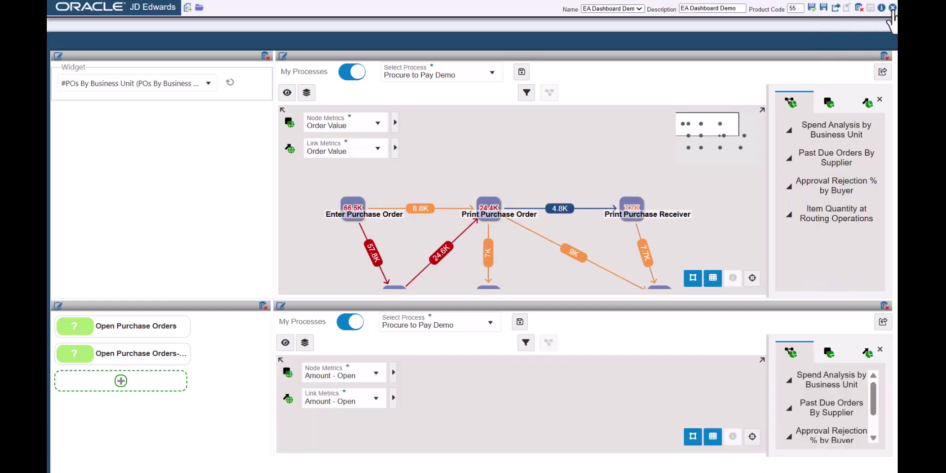
{"action": "left_click", "coordinate": [891, 8]}
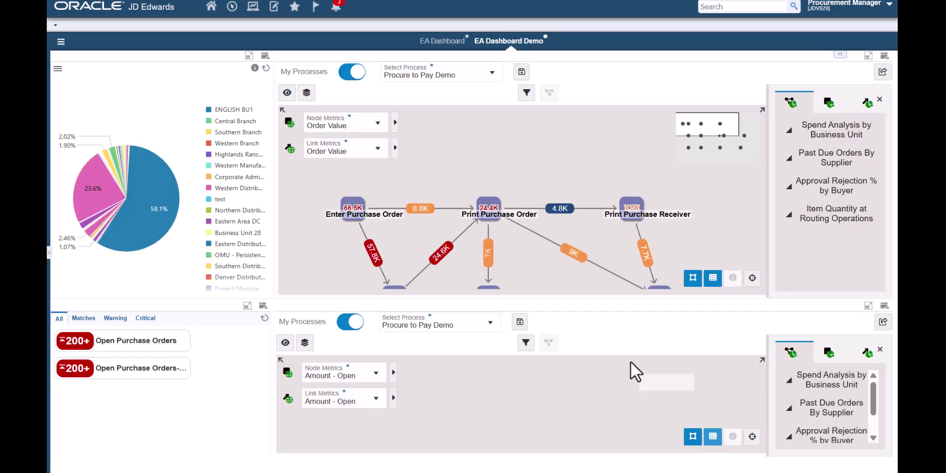
{"action": "left_click_drag", "start_coordinate": [213, 301], "coordinate": [220, 261]}
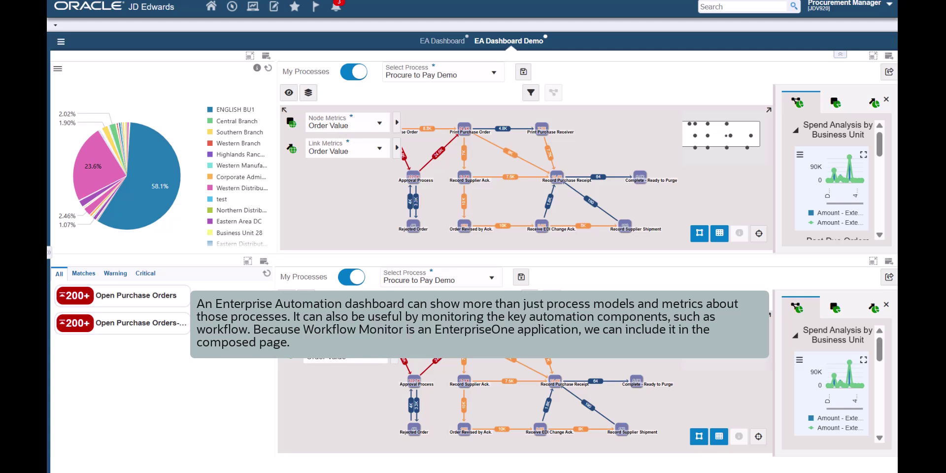
Reopen the page in the Composed Pages editor and add the Workflow Monitor application P98860X, version ZJDE0002, to the left of the chart widget pane.
{"action": "left_click", "coordinate": [889, 6]}
{"action": "left_click", "coordinate": [820, 127]}
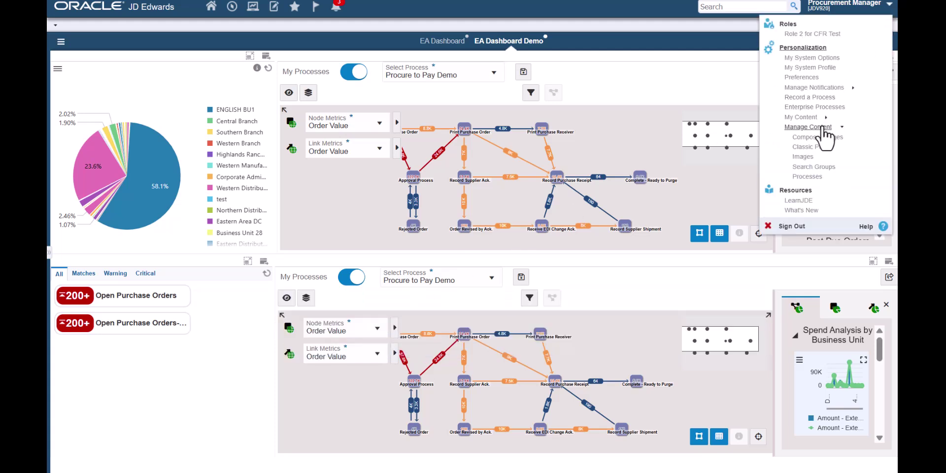
{"action": "left_click", "coordinate": [826, 147]}
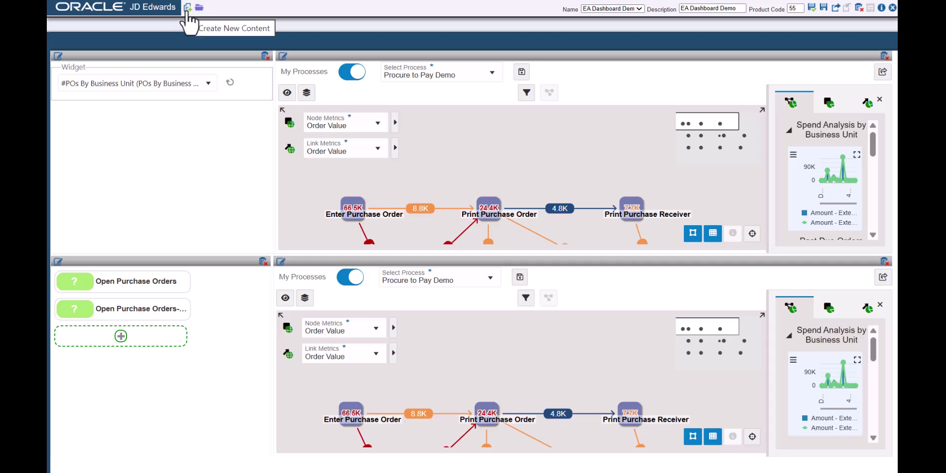
{"action": "left_click", "coordinate": [187, 8]}
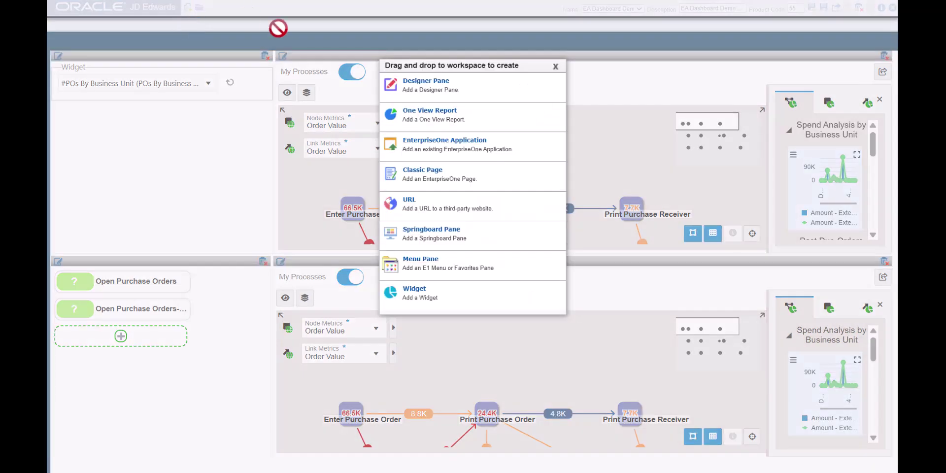
{"action": "left_click_drag", "start_coordinate": [455, 144], "coordinate": [157, 160]}
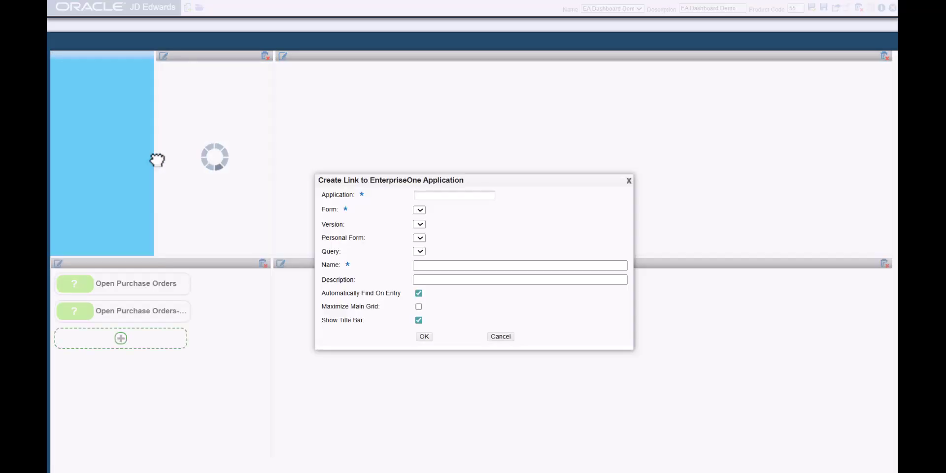
{"action": "left_click", "coordinate": [442, 197]}
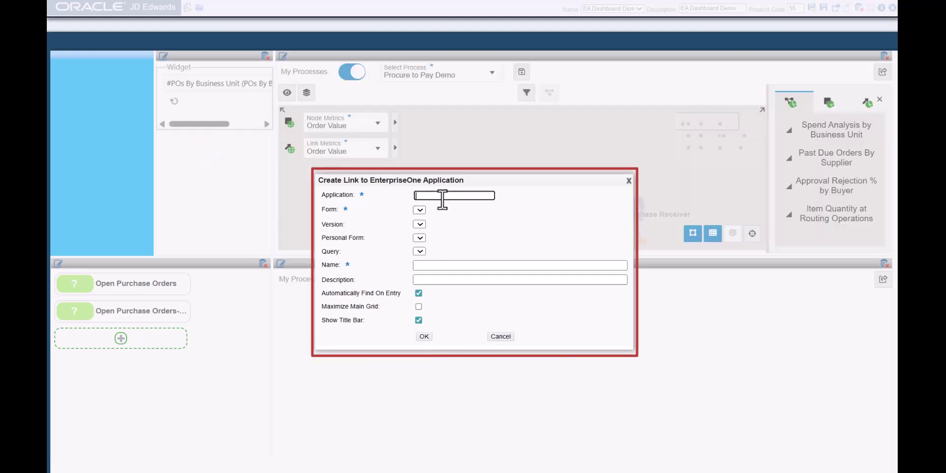
{"action": "left_click", "coordinate": [468, 219]}
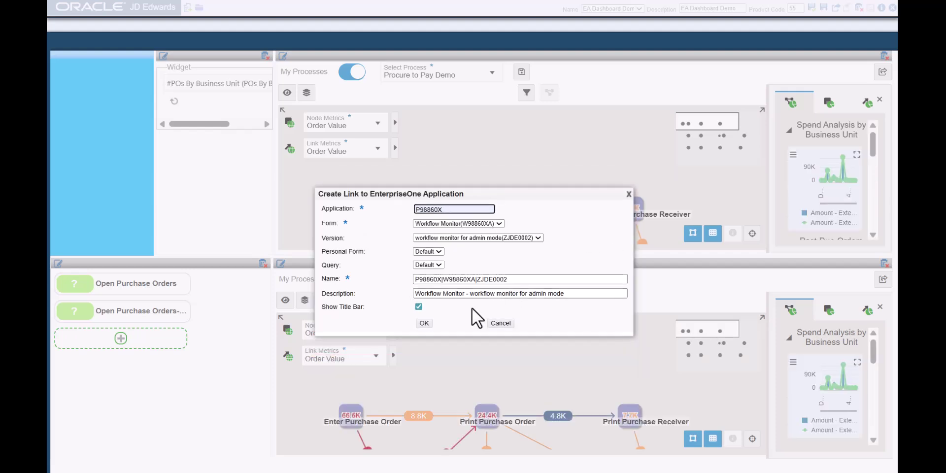
{"action": "left_click", "coordinate": [425, 323]}
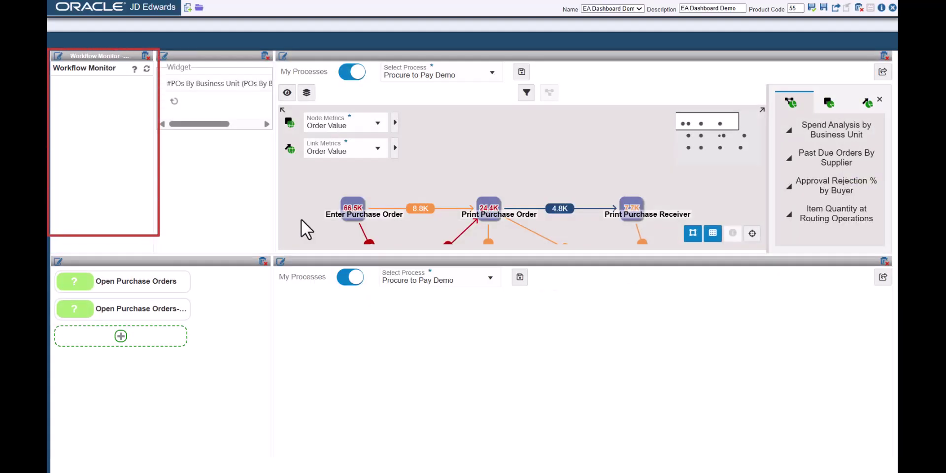
Widen the Workflow Monitor, chart widget and watchlist panes by narrowing both process panes, and save the page before exiting the editor.
{"action": "left_click_drag", "start_coordinate": [300, 220], "coordinate": [367, 224]}
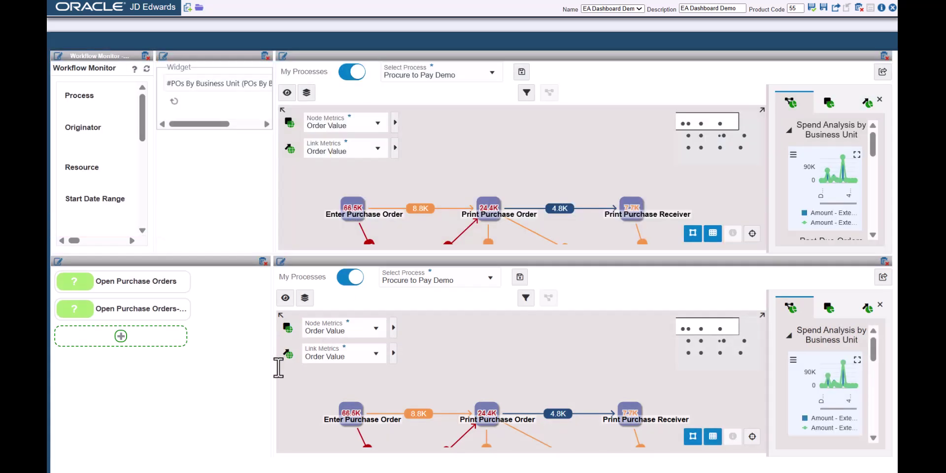
{"action": "left_click_drag", "start_coordinate": [368, 380], "coordinate": [387, 379]}
{"action": "left_click_drag", "start_coordinate": [371, 382], "coordinate": [372, 382]}
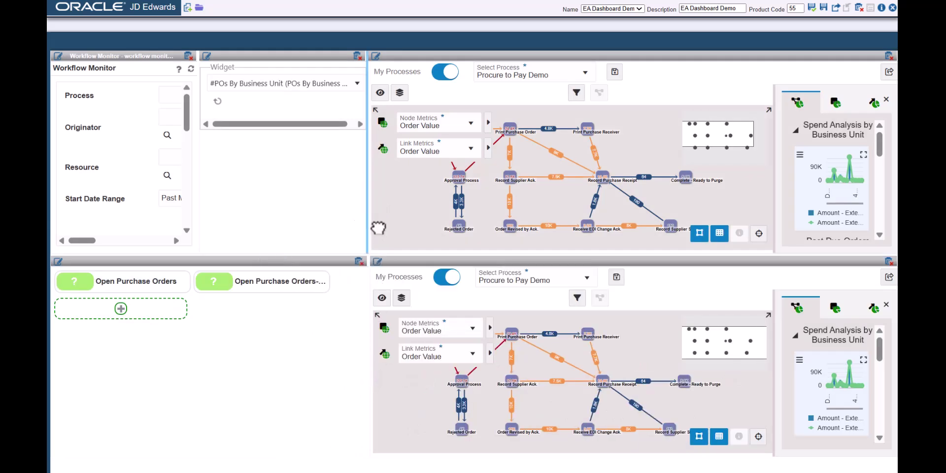
{"action": "left_click_drag", "start_coordinate": [376, 223], "coordinate": [506, 375]}
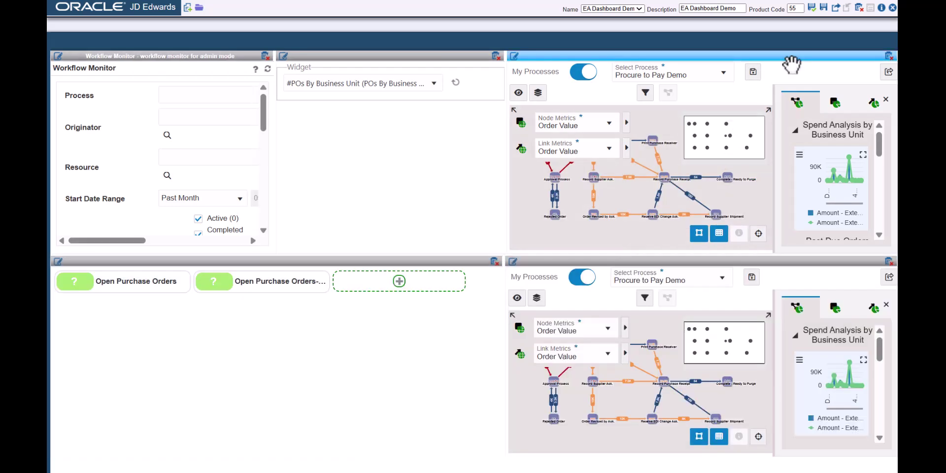
{"action": "left_click", "coordinate": [811, 8]}
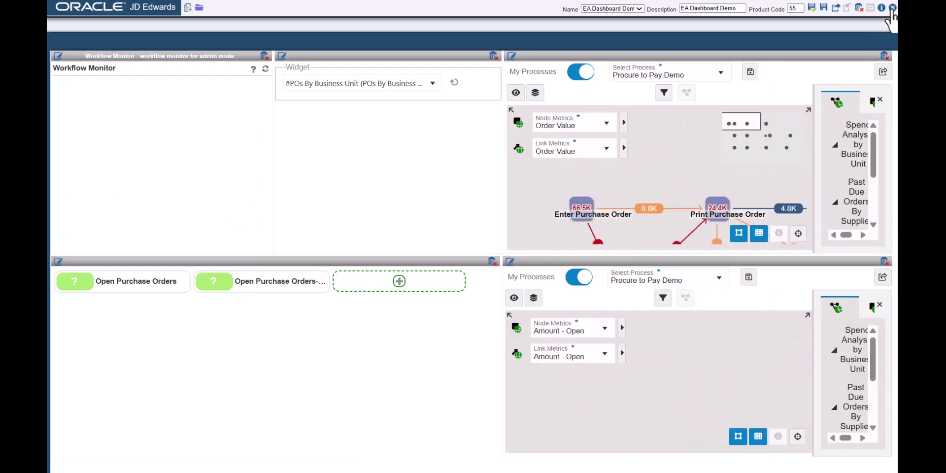
{"action": "left_click", "coordinate": [892, 7]}
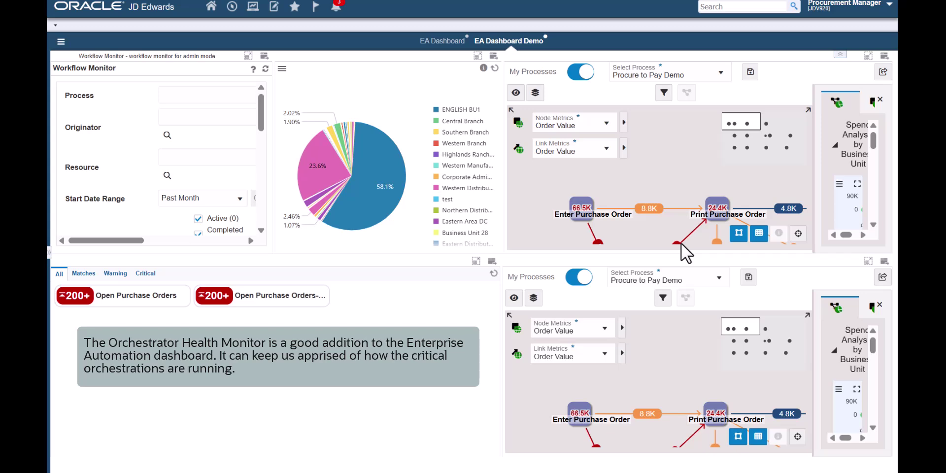
Reopen the page in the Composed Pages editor and add the Health Monitor application P980060X to the left of the watchlist pane.
{"action": "left_click", "coordinate": [889, 4]}
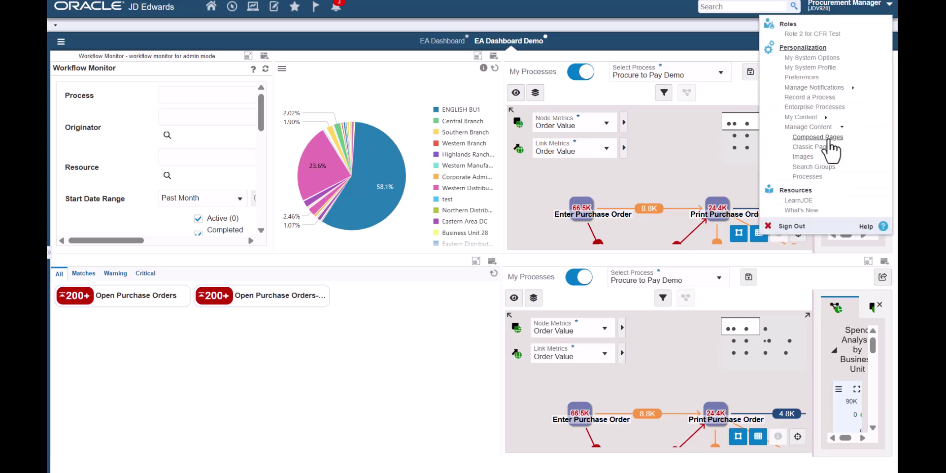
{"action": "left_click", "coordinate": [829, 139]}
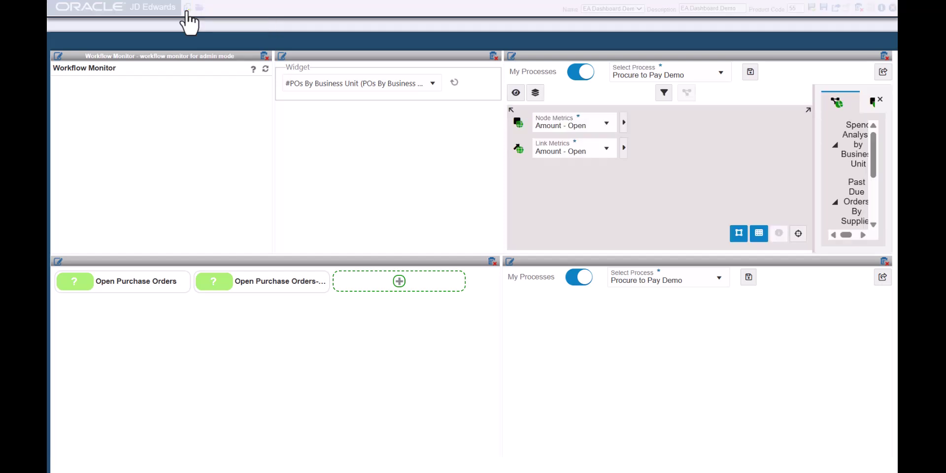
{"action": "left_click", "coordinate": [187, 8]}
{"action": "left_click_drag", "start_coordinate": [419, 146], "coordinate": [230, 336]}
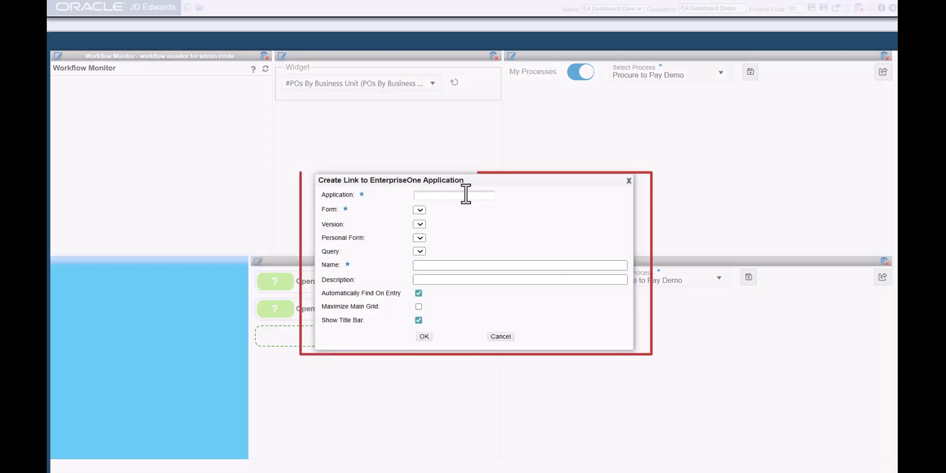
{"action": "type", "text": "P98"}
{"action": "left_click", "coordinate": [476, 241]}
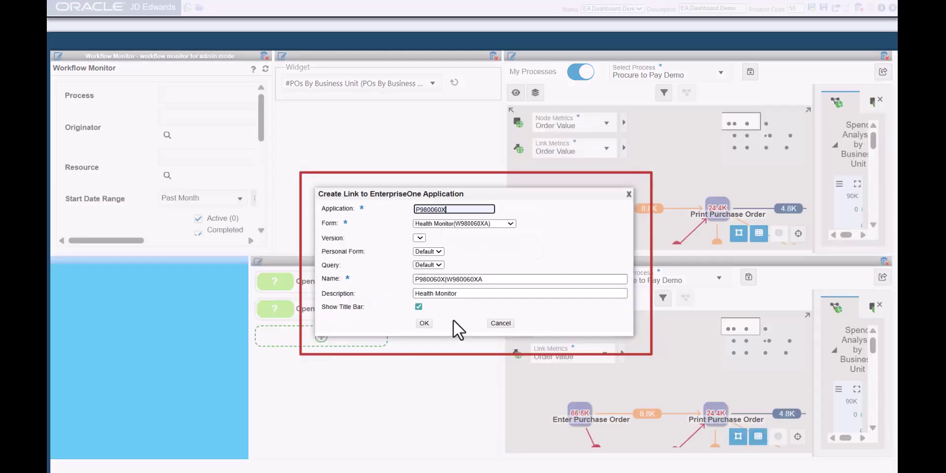
{"action": "left_click", "coordinate": [425, 322]}
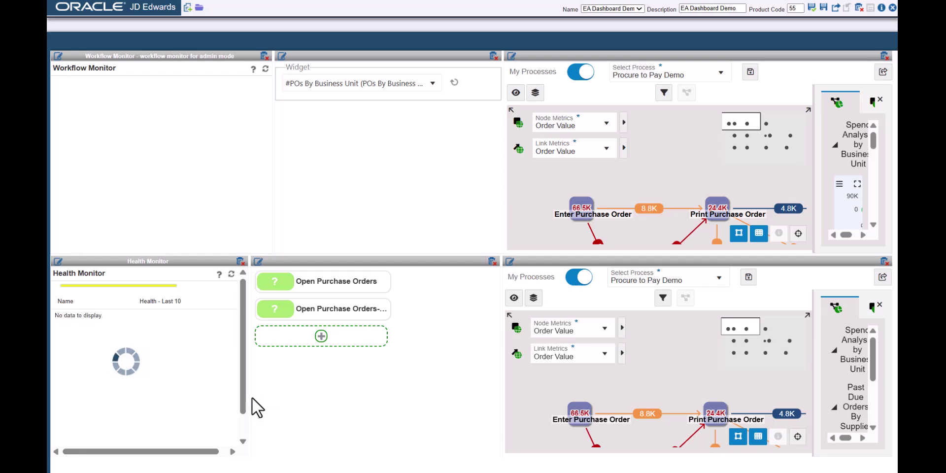
Widen the Health Monitor and Workflow Monitor panes slightly, and save the page before exiting the editor.
{"action": "left_click_drag", "start_coordinate": [249, 397], "coordinate": [275, 335]}
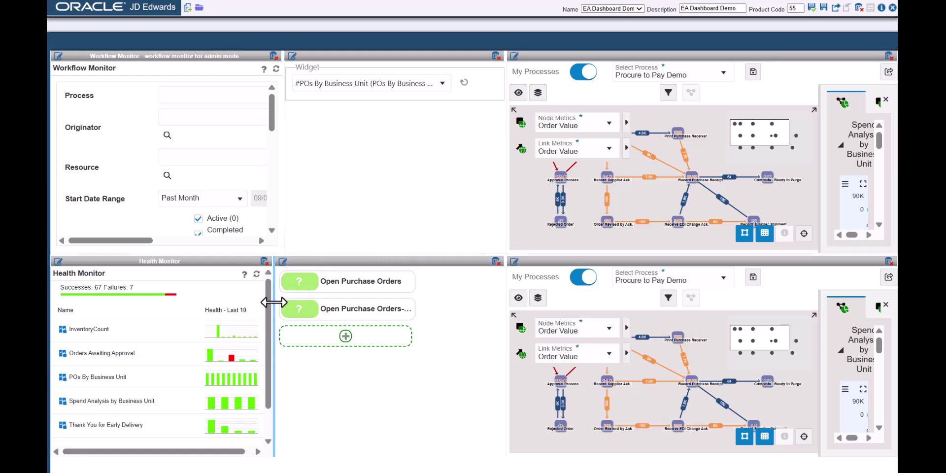
{"action": "left_click_drag", "start_coordinate": [274, 302], "coordinate": [285, 309]}
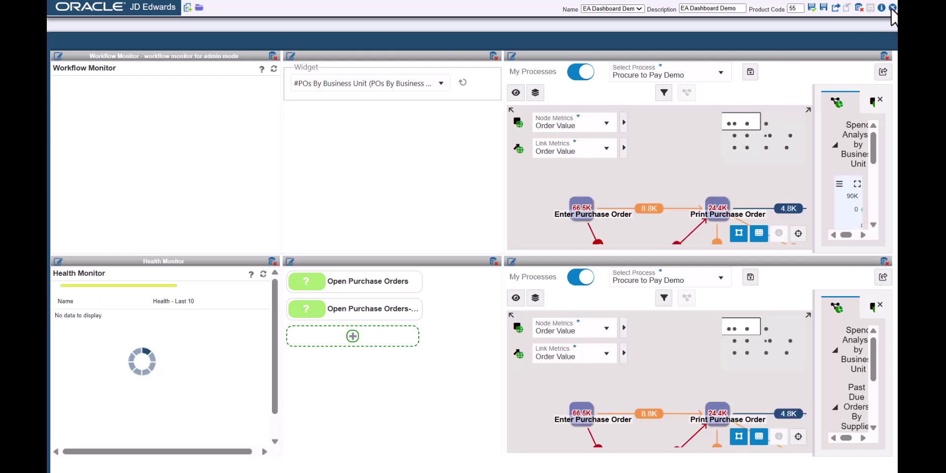
{"action": "left_click", "coordinate": [891, 8]}
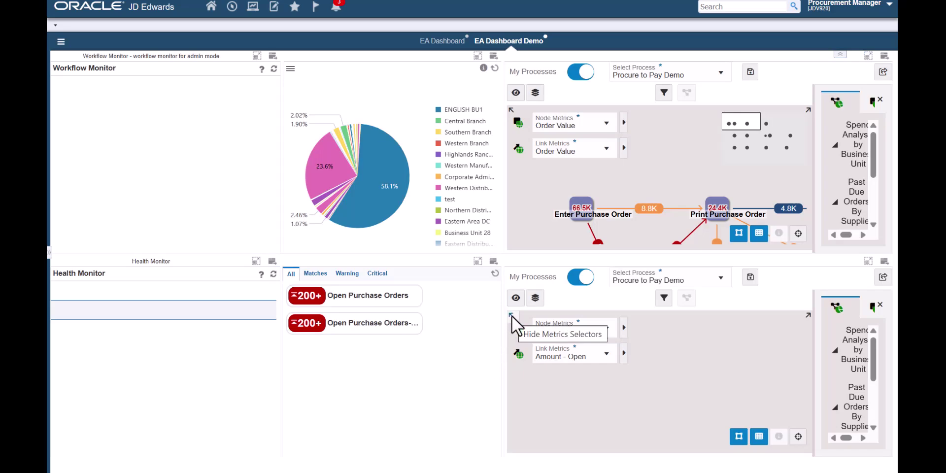
Hide the metrics selectors in both process panes and fit each process diagram within its pane.
{"action": "left_click", "coordinate": [511, 315]}
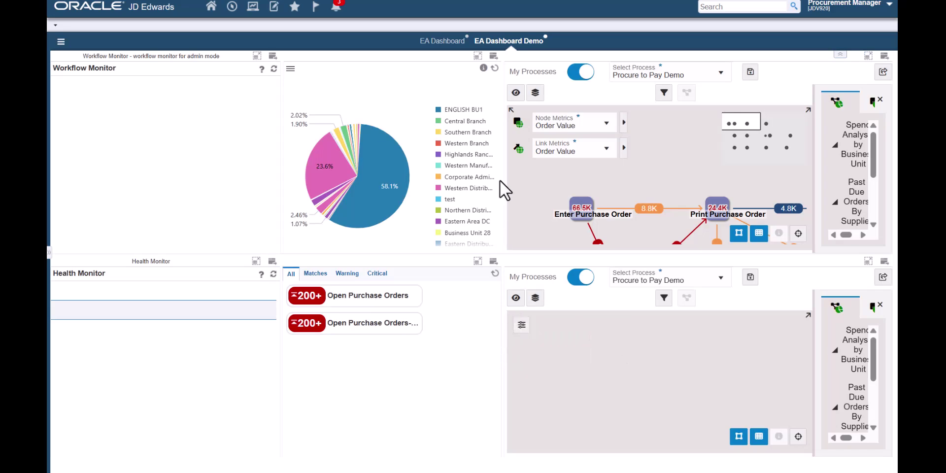
{"action": "left_click", "coordinate": [509, 109]}
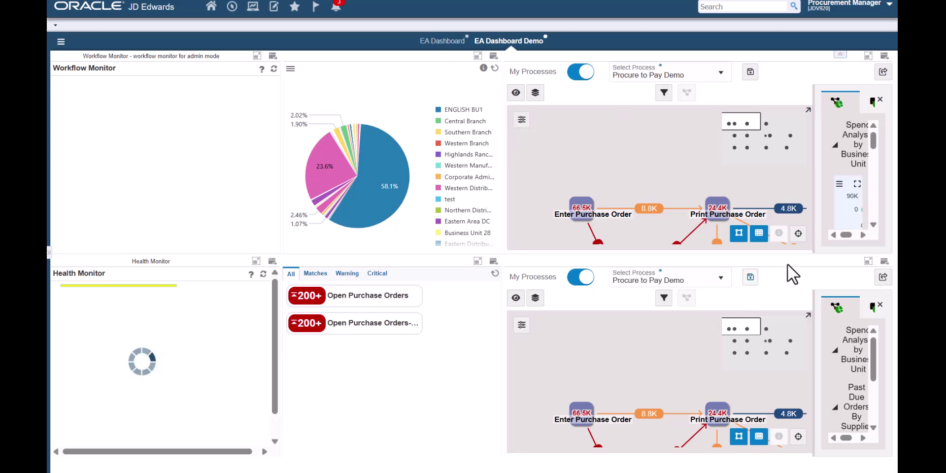
{"action": "left_click", "coordinate": [800, 239]}
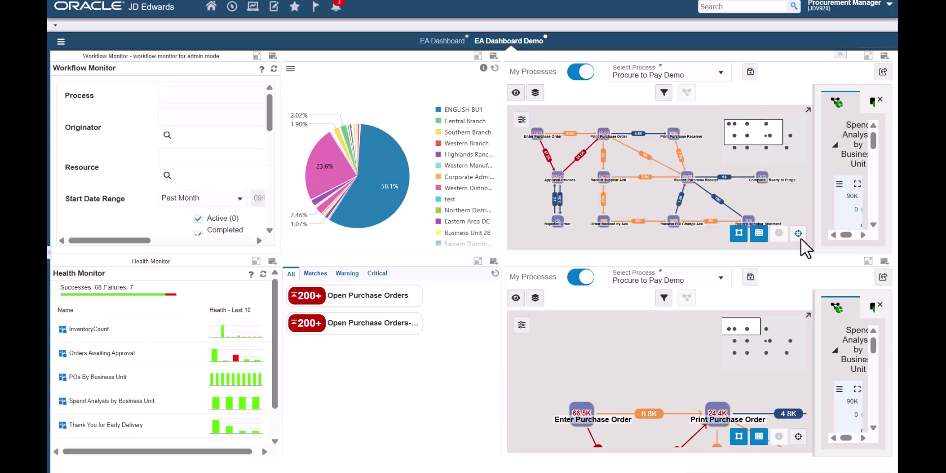
{"action": "left_click", "coordinate": [798, 436]}
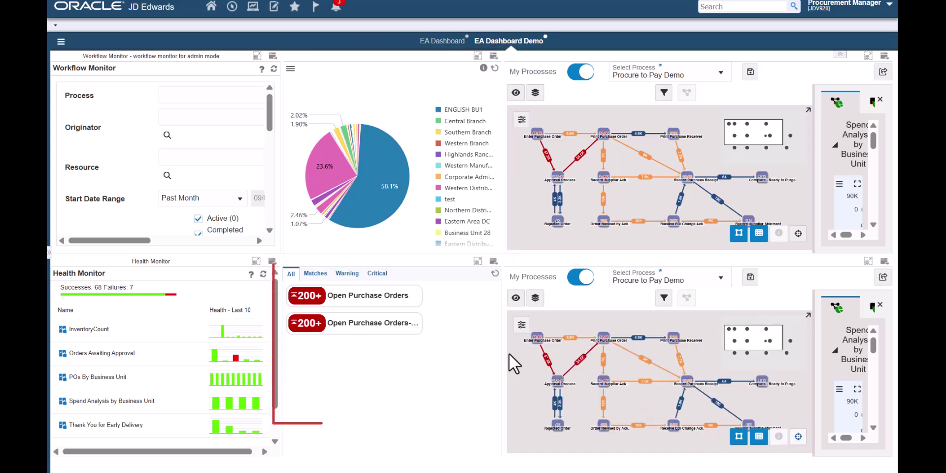